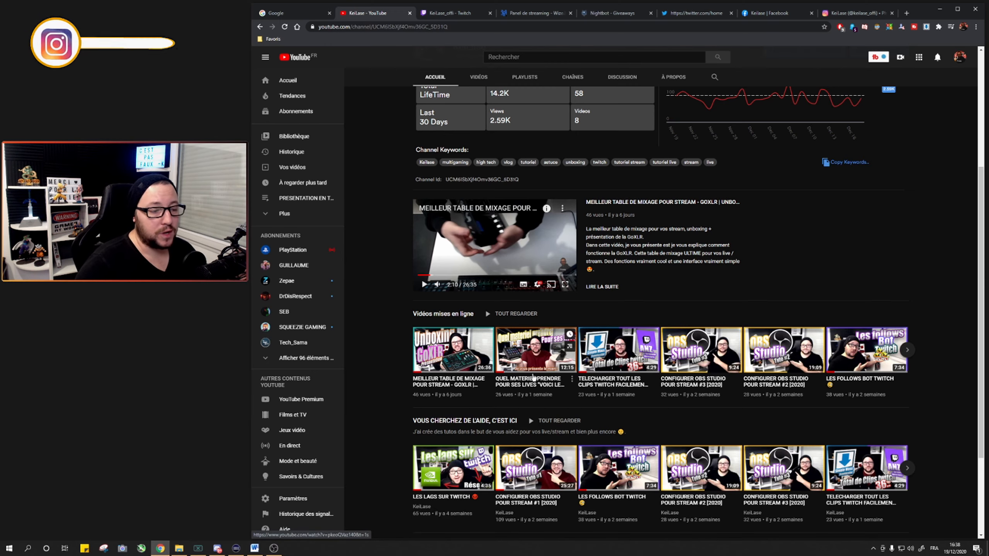
Open the video upload dialog from the channel page
scroll(542, 376, down, 3)
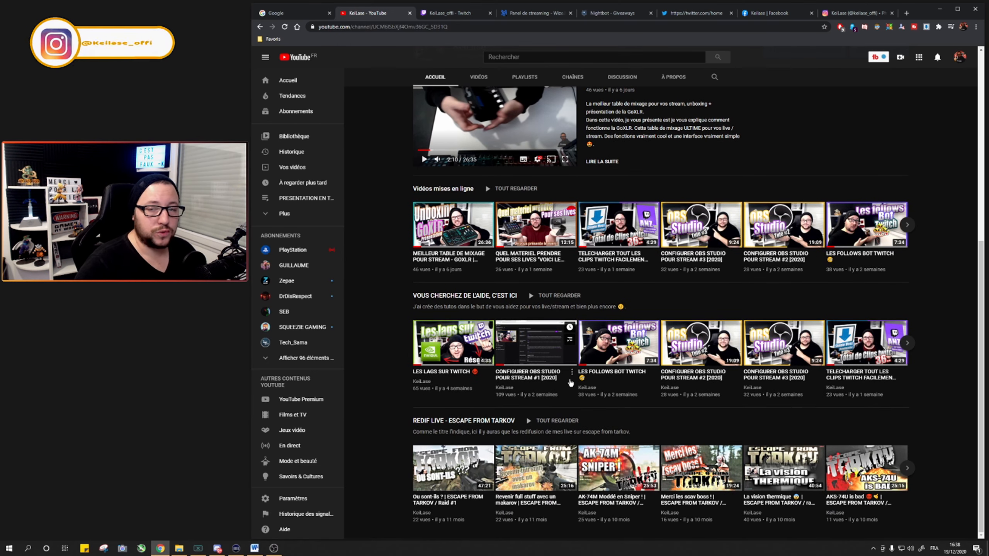
scroll(571, 383, up, 8)
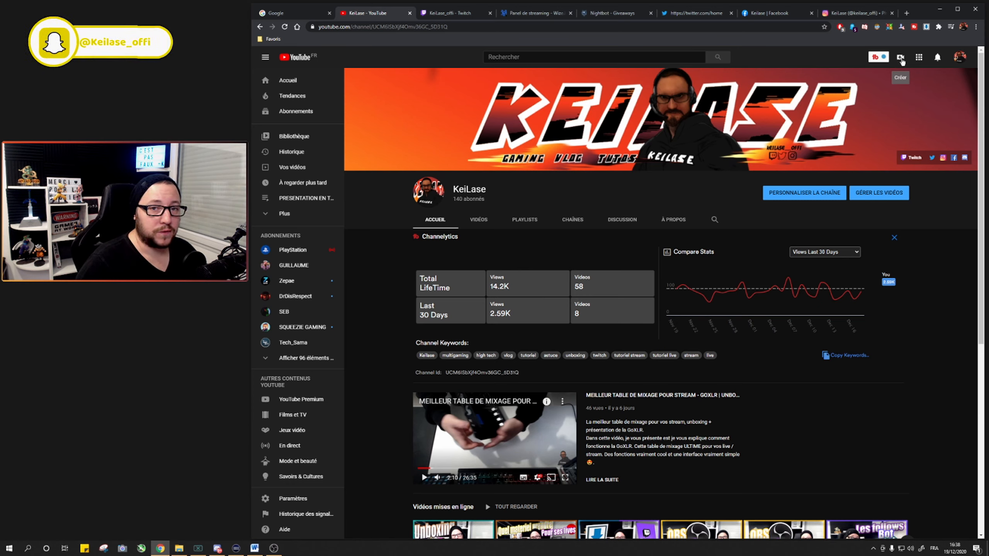
click(902, 61)
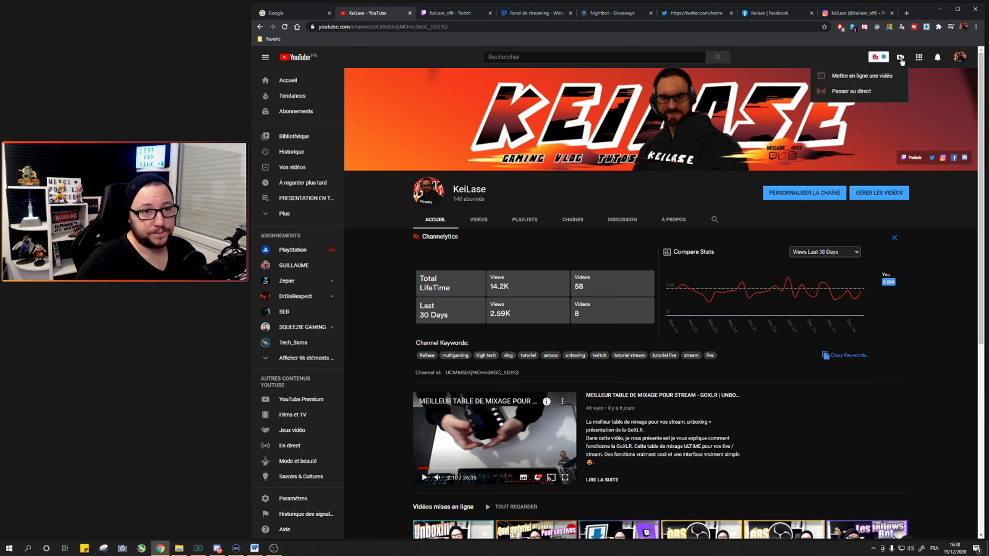
click(884, 77)
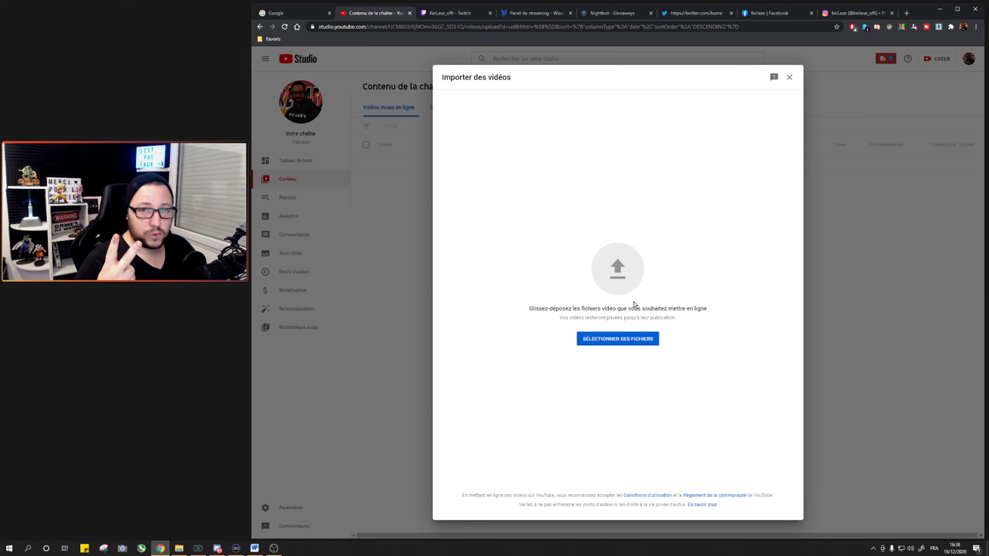
Upload the Samsung Odyssey G5 144Hz unboxing and test video from the Rendu sony vegas pro folder
click(643, 343)
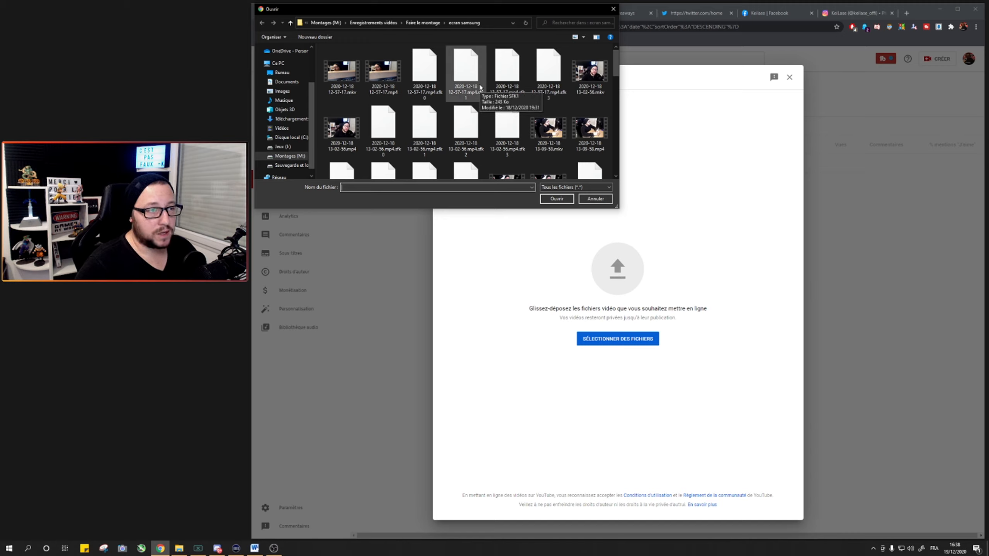
scroll(467, 112, down, 1)
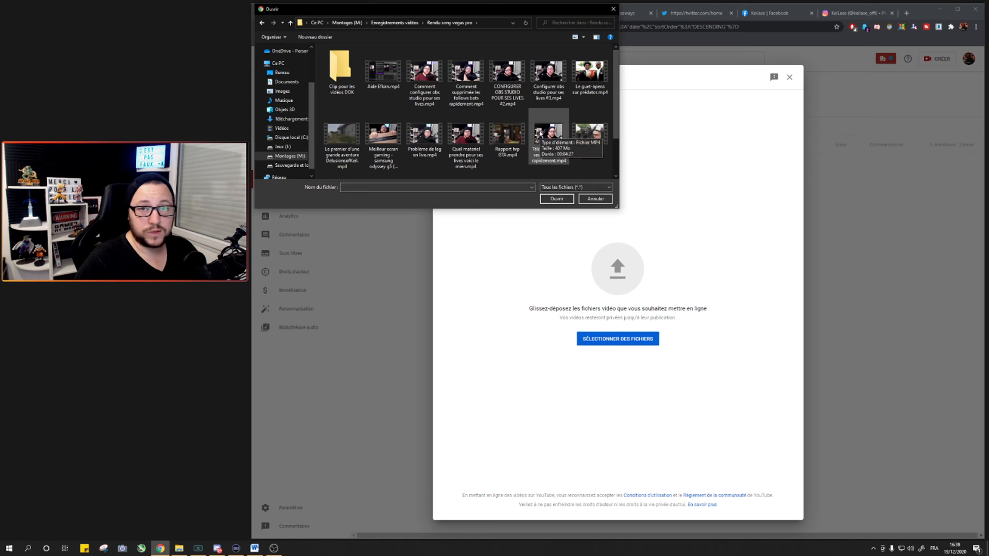
click(398, 137)
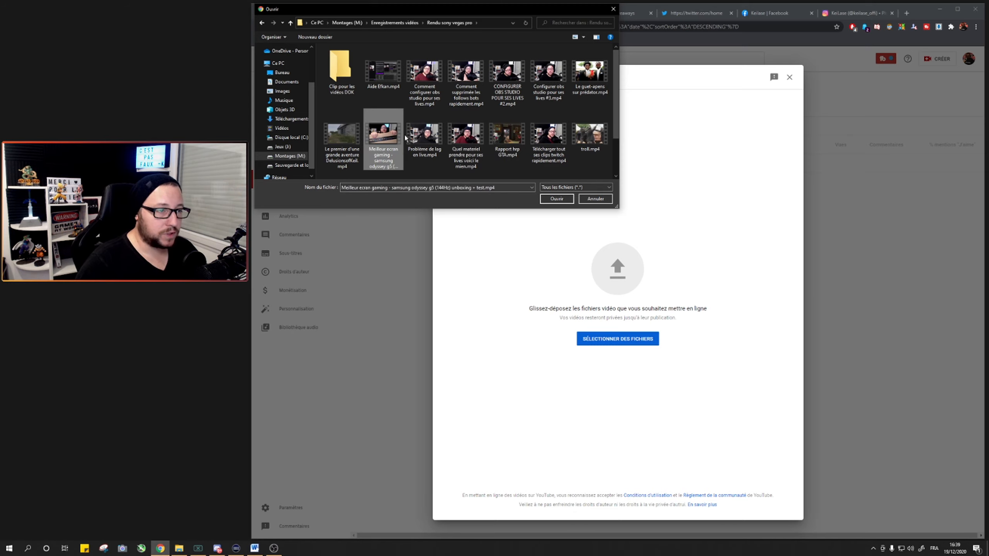
click(556, 199)
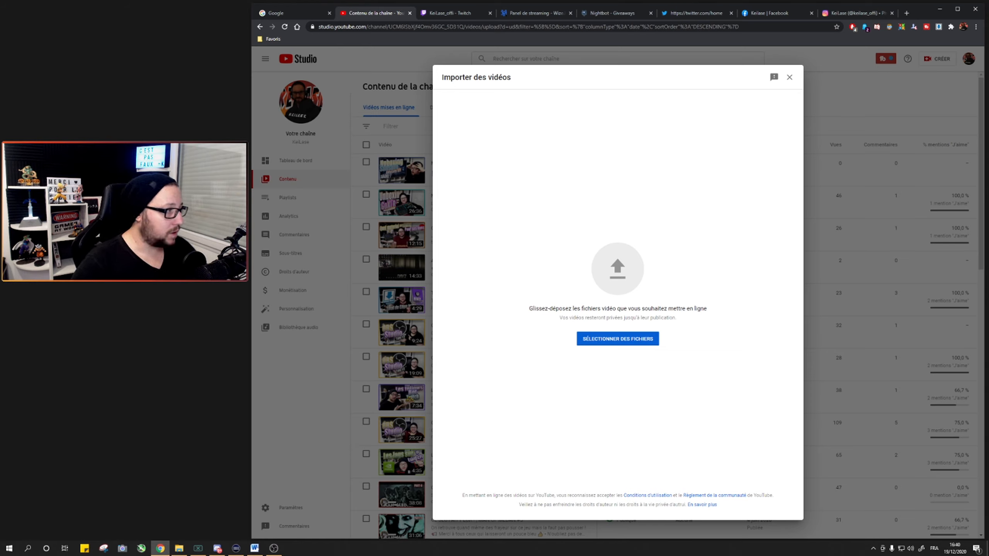
drag(0, 288, 606, 262)
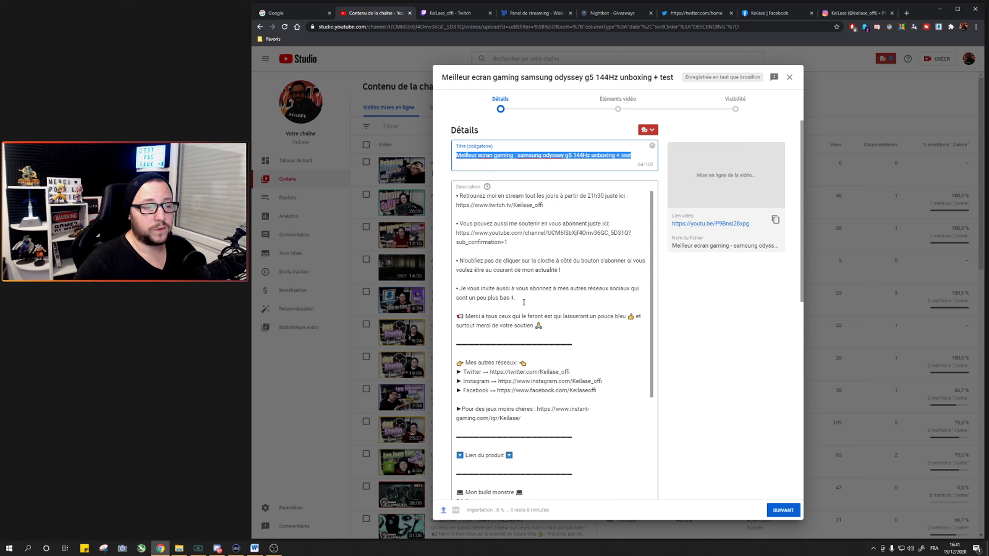
Review the prefilled video description down to the business contact and the thumbnail section
scroll(524, 302, down, 3)
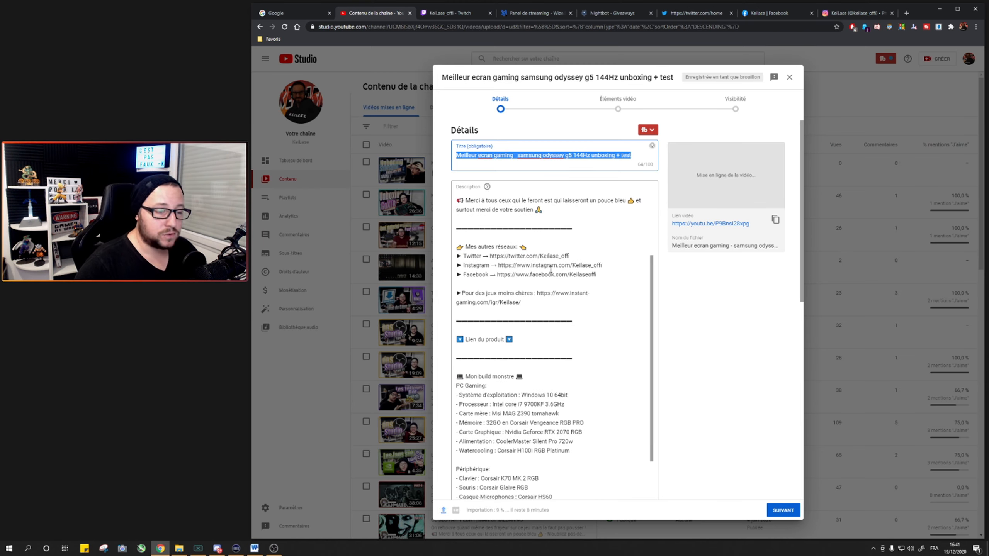
scroll(560, 283, down, 2)
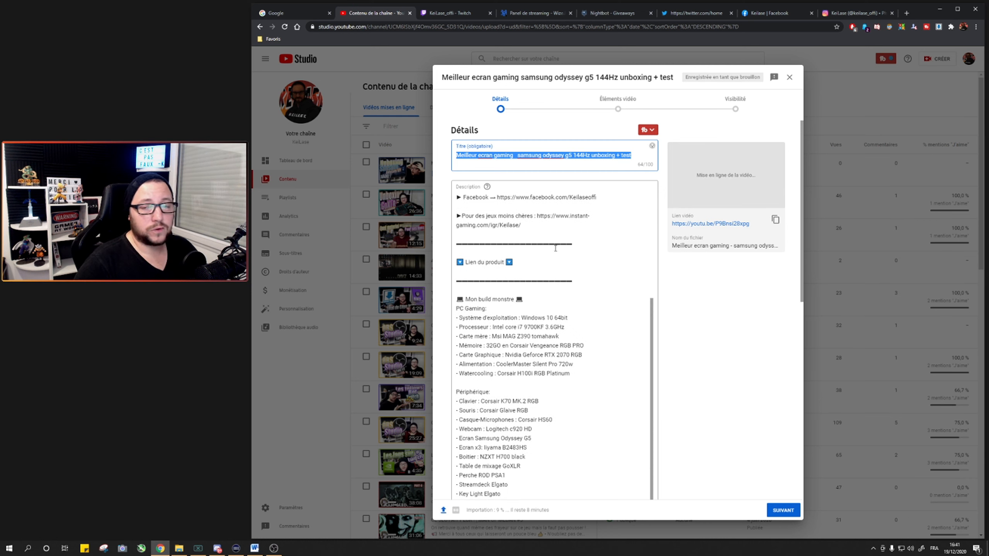
scroll(561, 261, down, 2)
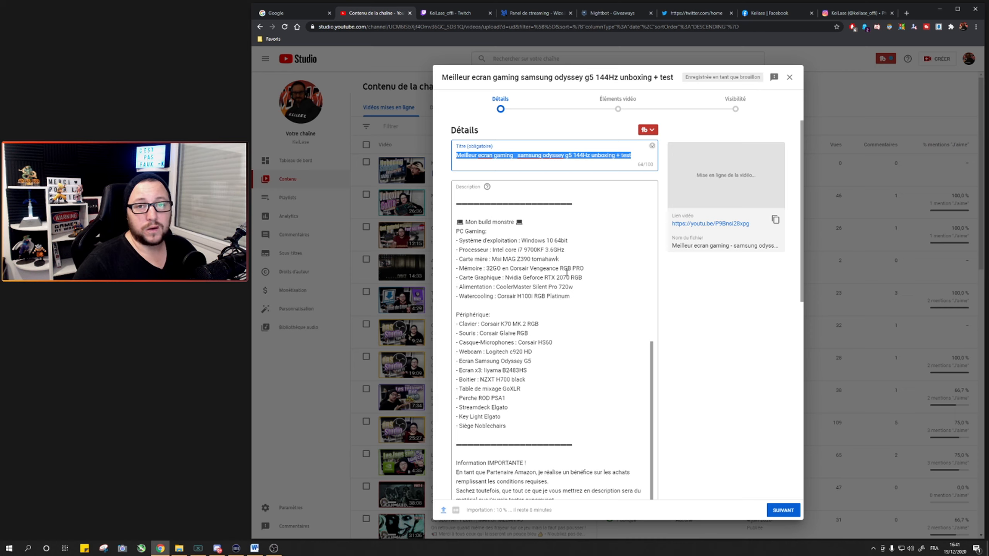
scroll(568, 273, down, 3)
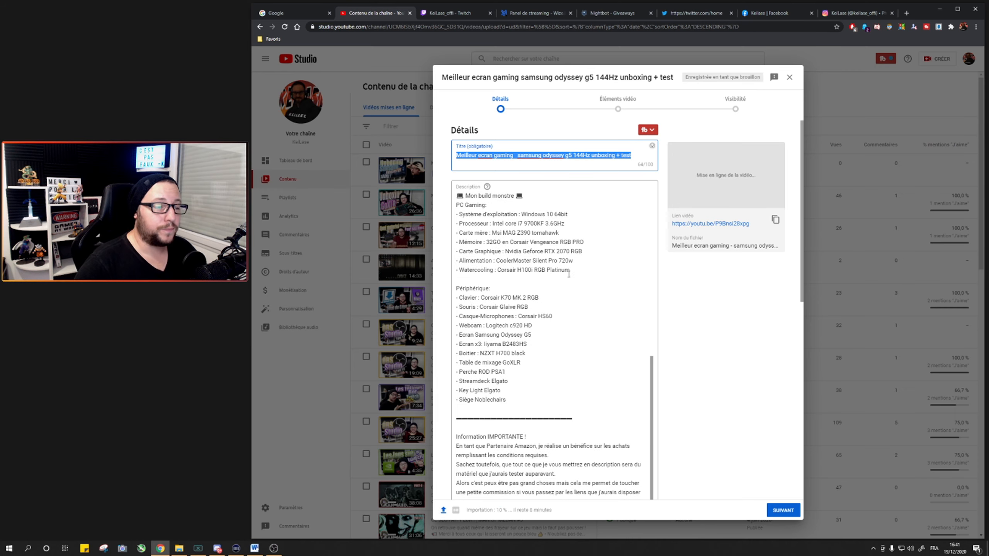
scroll(567, 275, down, 3)
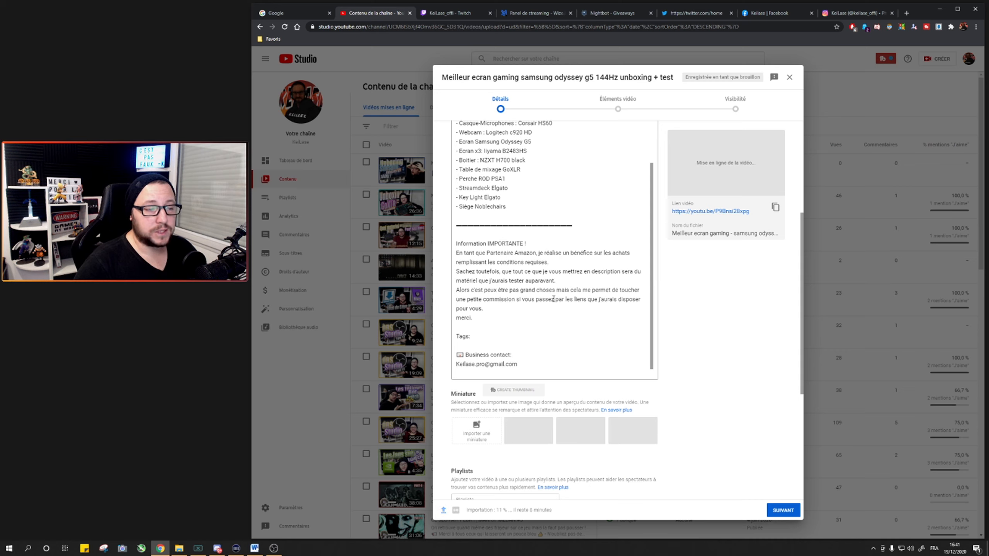
scroll(567, 297, down, 3)
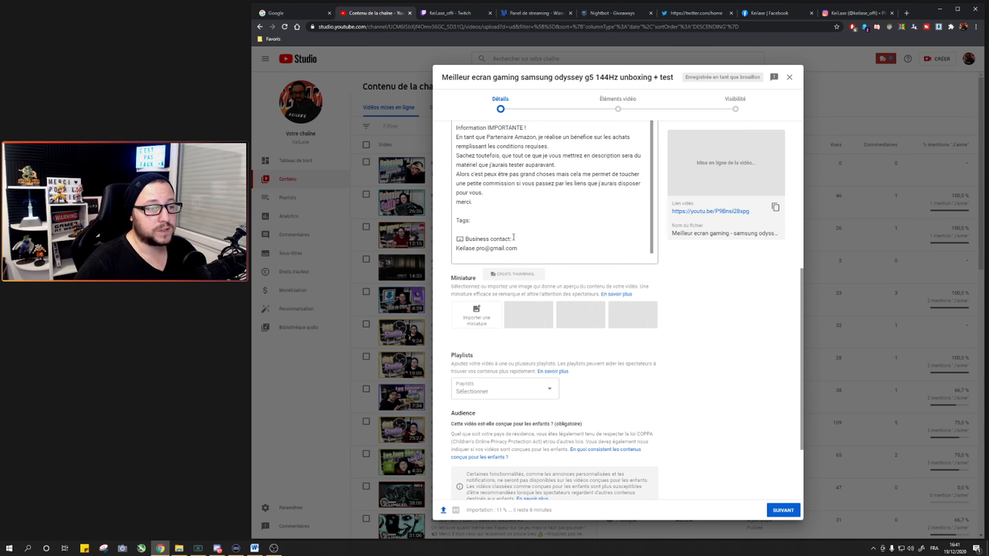
Browse the available playlists for the video without selecting any
scroll(516, 272, down, 1)
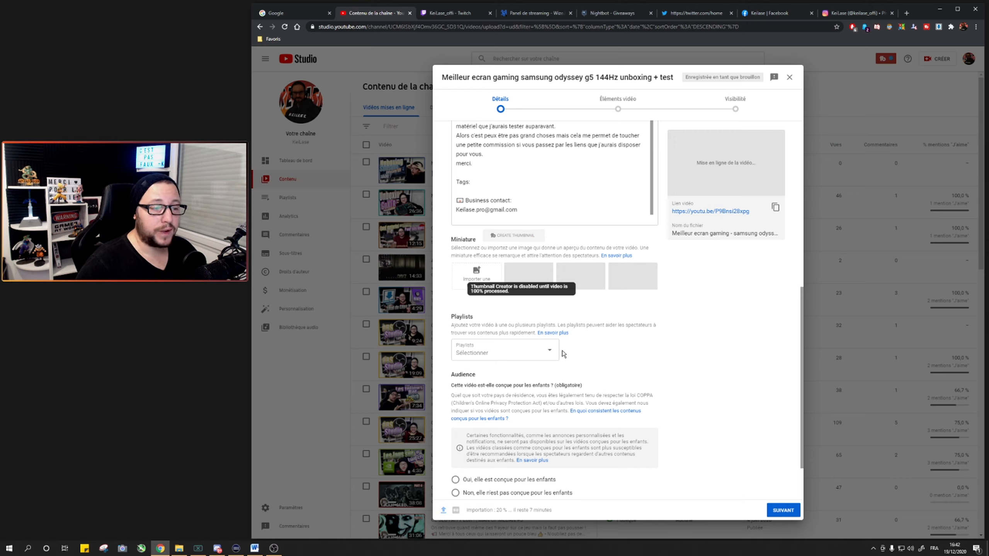
click(550, 351)
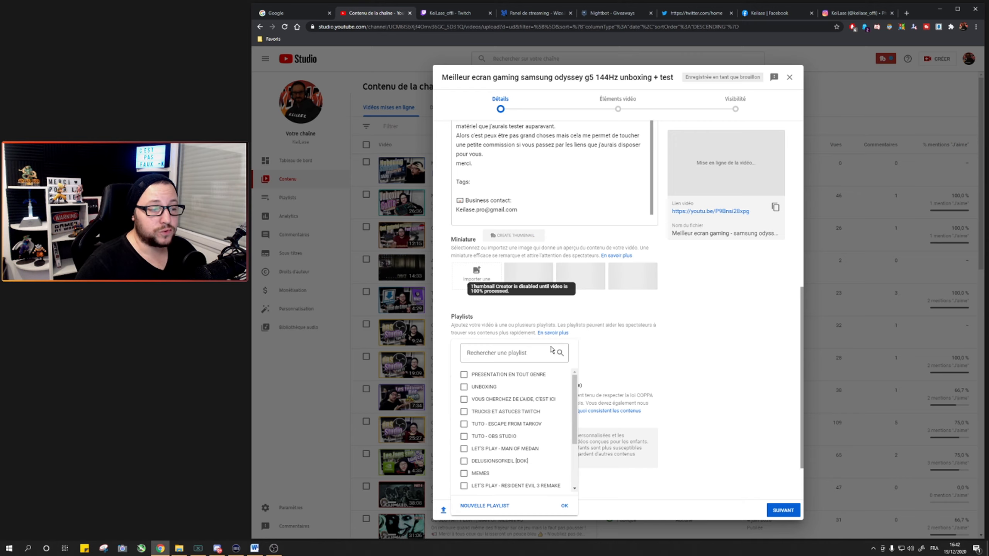
scroll(498, 402, down, 1)
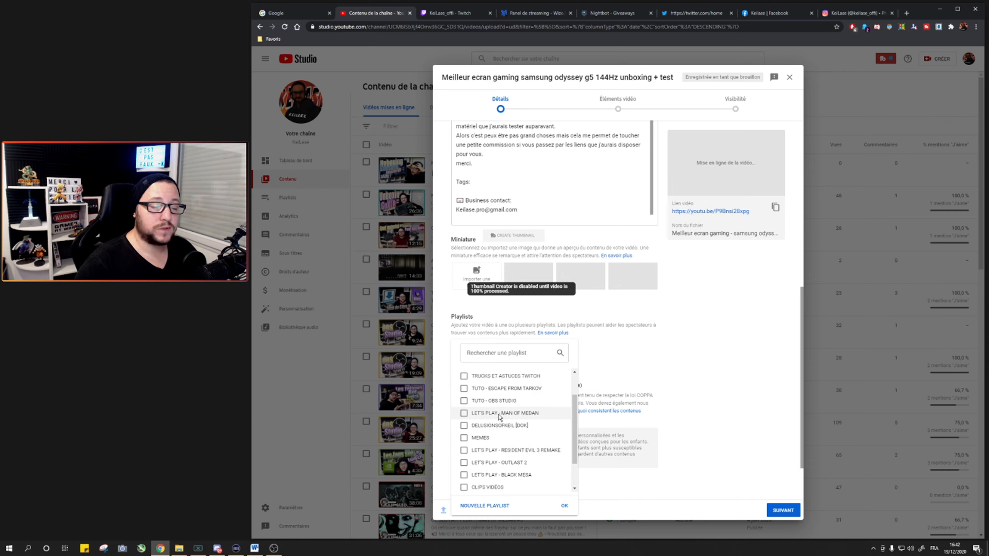
click(599, 414)
Mark the video as not made for children and expand the advanced age restriction options
scroll(544, 414, down, 2)
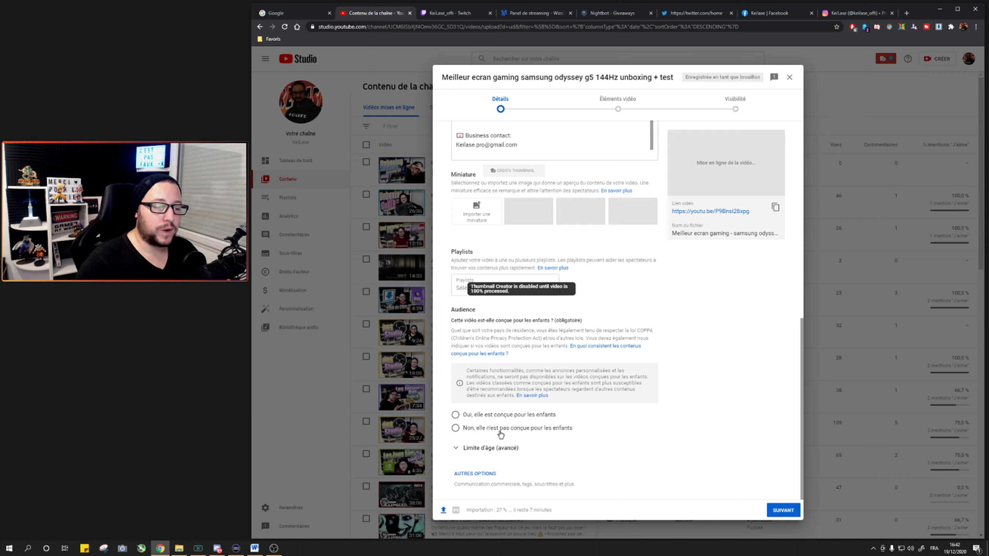
click(461, 431)
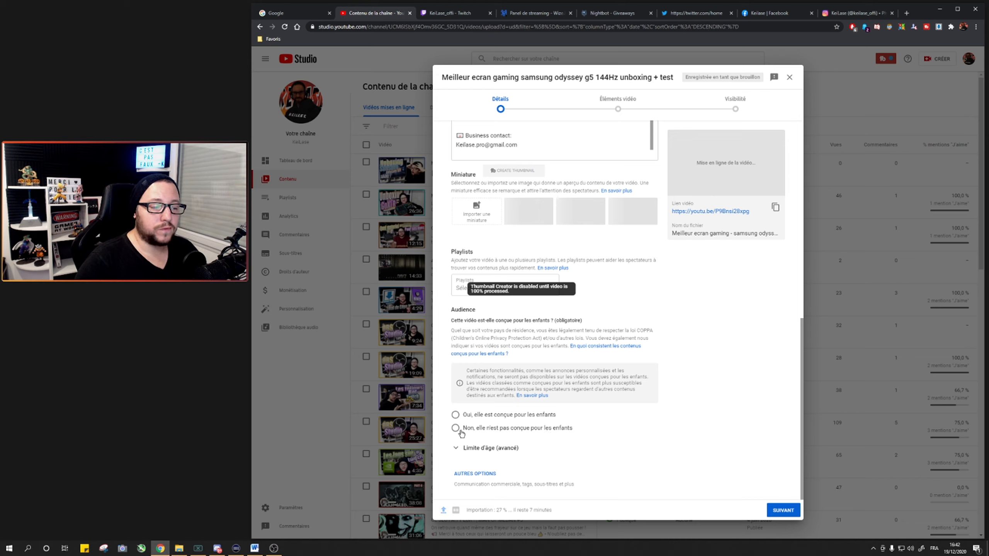
click(458, 449)
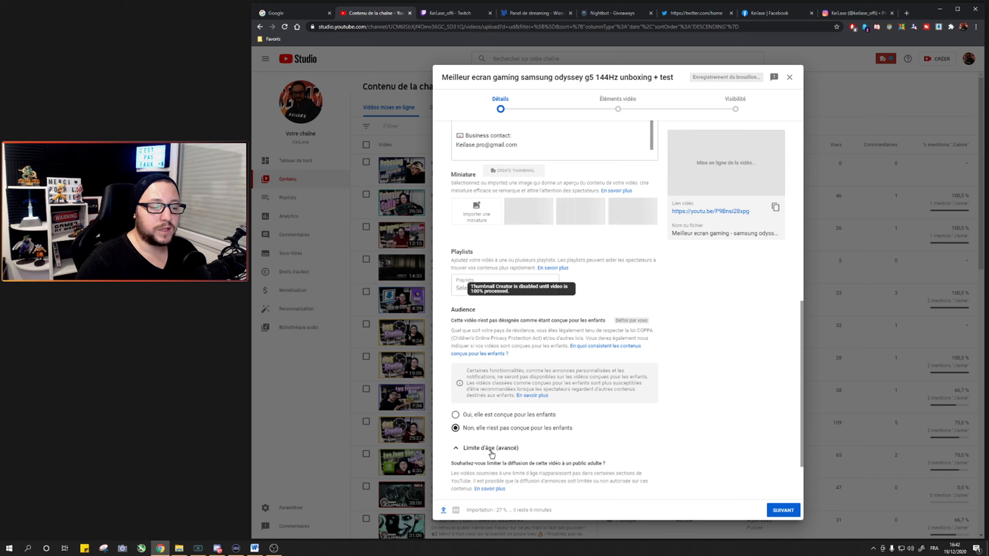
scroll(521, 439, down, 2)
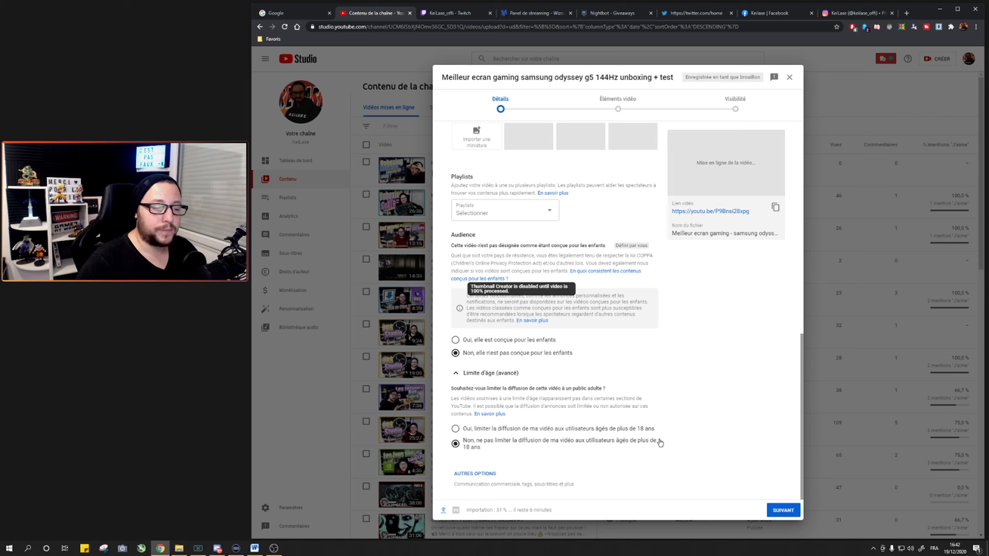
Expand the video's additional options and review the commercial communication and tag sections
click(493, 474)
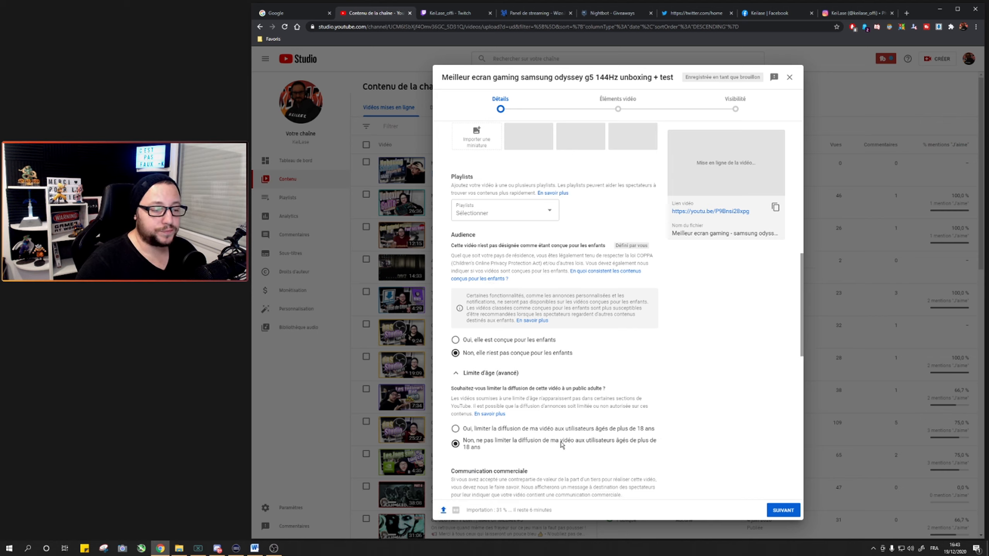
scroll(561, 444, down, 2)
scroll(561, 445, down, 4)
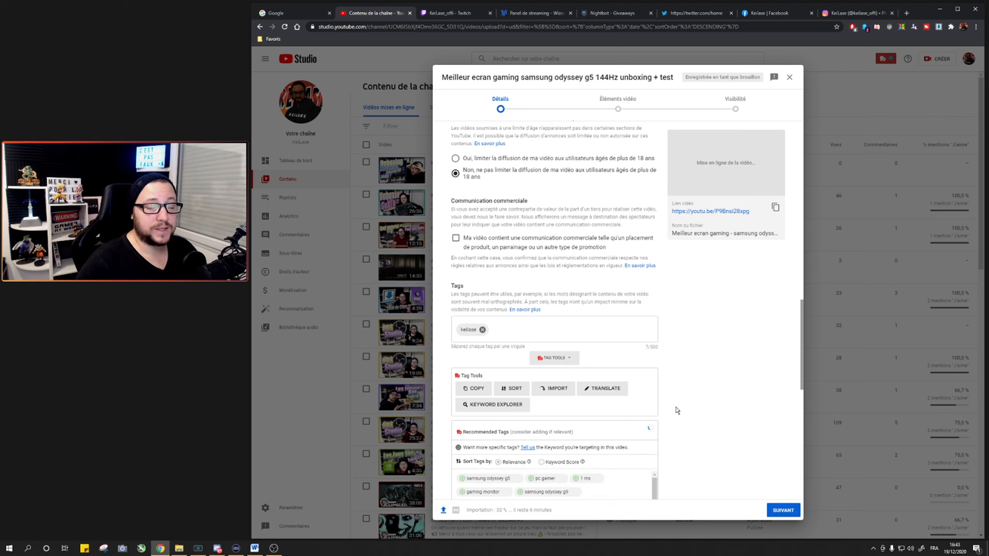
scroll(678, 355, down, 2)
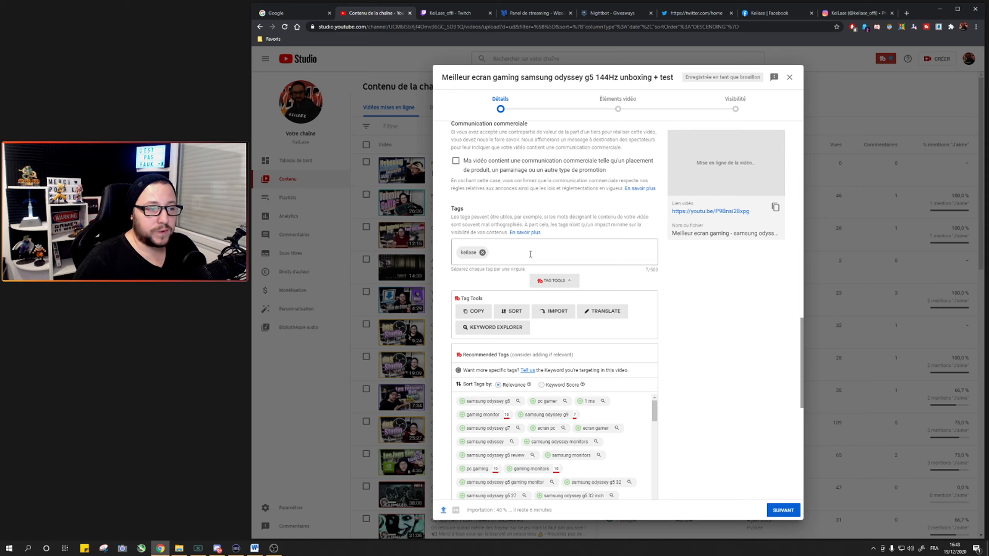
Look back over the title and description, then return to the video's tags
scroll(525, 409, up, 4)
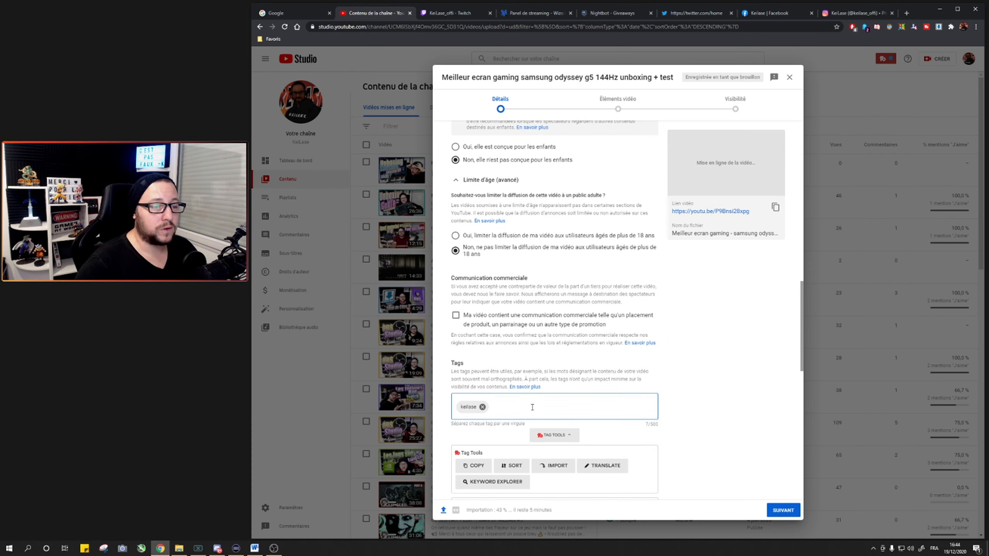
scroll(532, 407, up, 15)
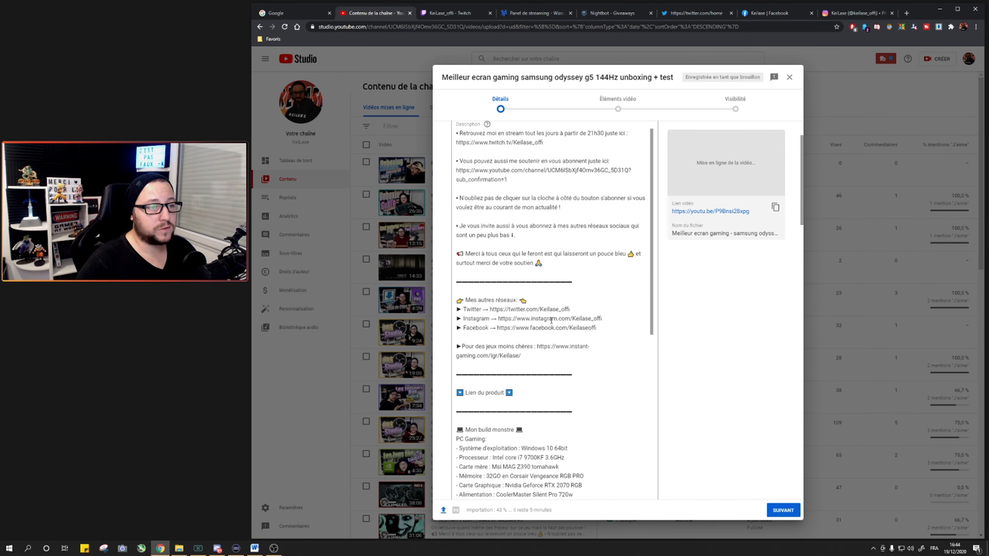
scroll(551, 320, up, 2)
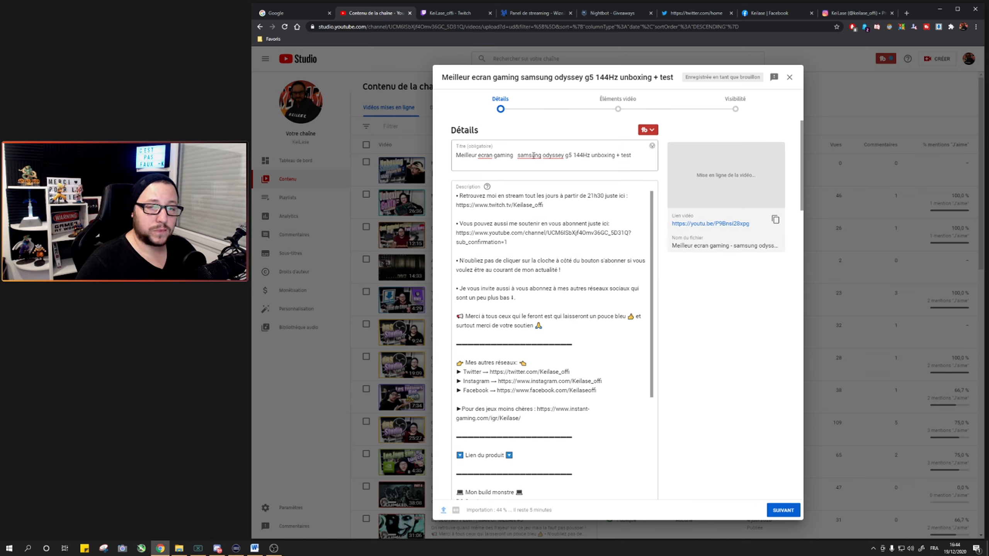
scroll(534, 282, down, 15)
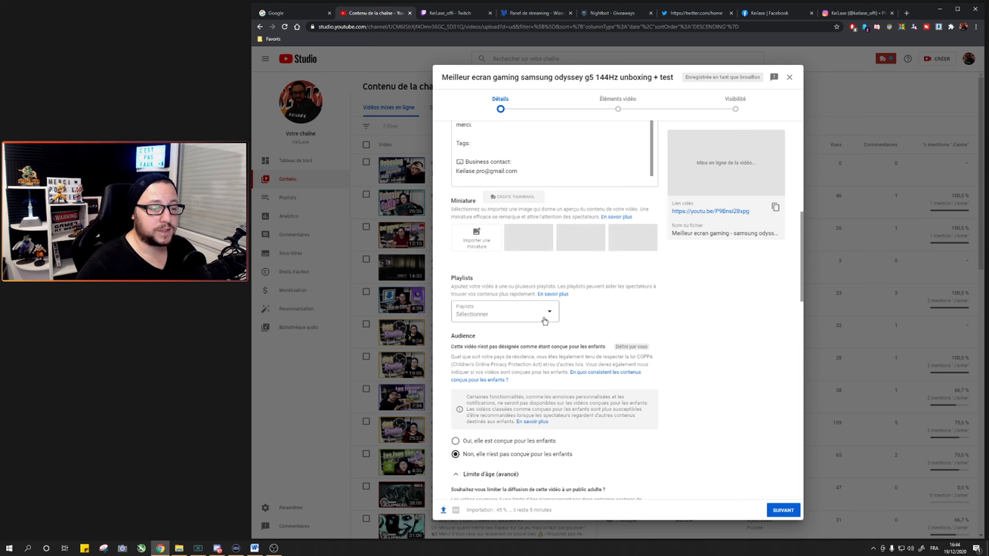
scroll(545, 321, down, 9)
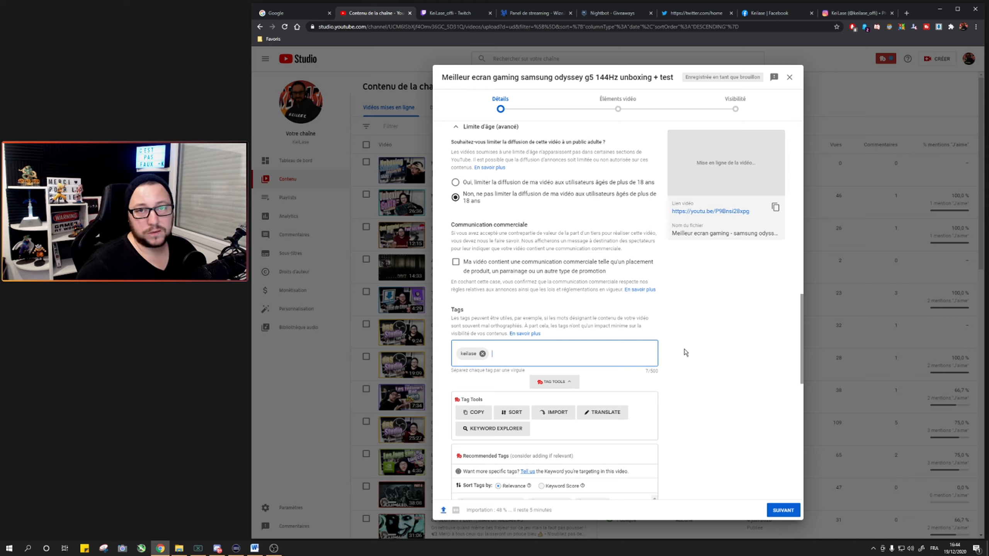
Set the video's recording date to 19 December 2020
scroll(686, 362, down, 10)
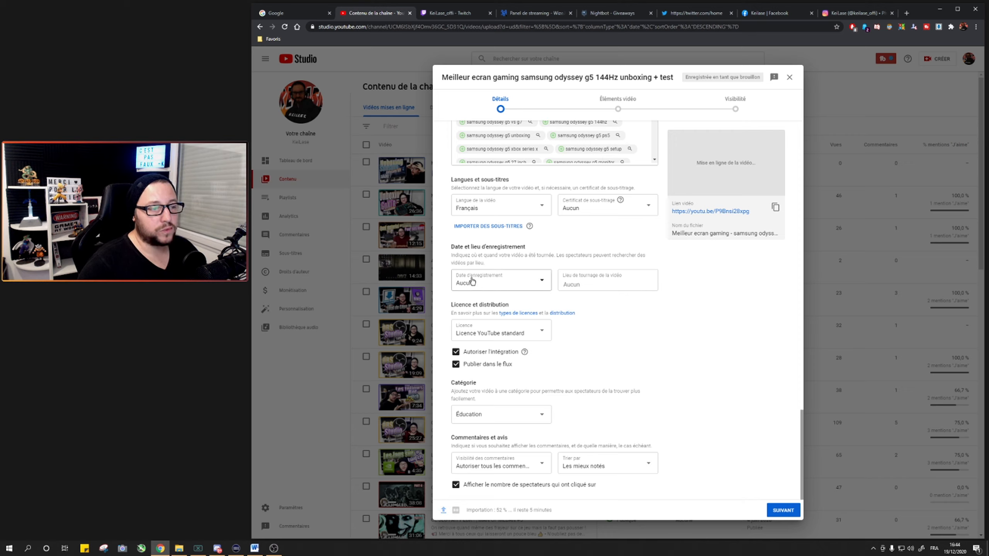
click(541, 286)
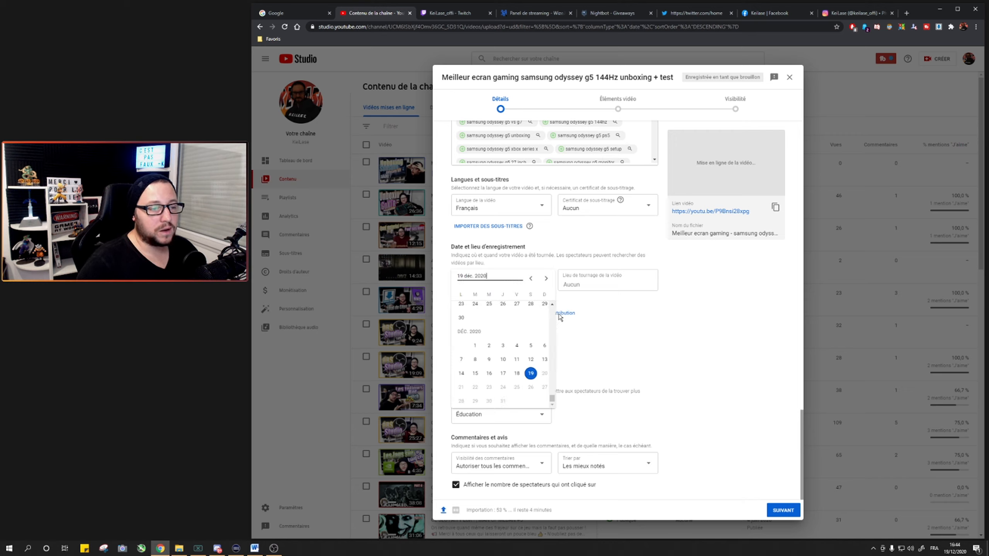
click(531, 374)
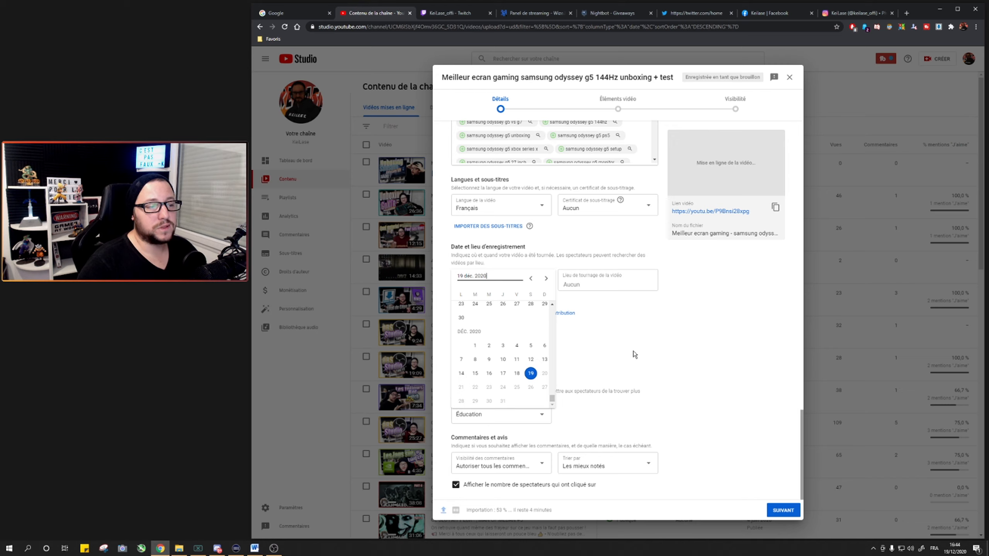
click(633, 356)
click(531, 285)
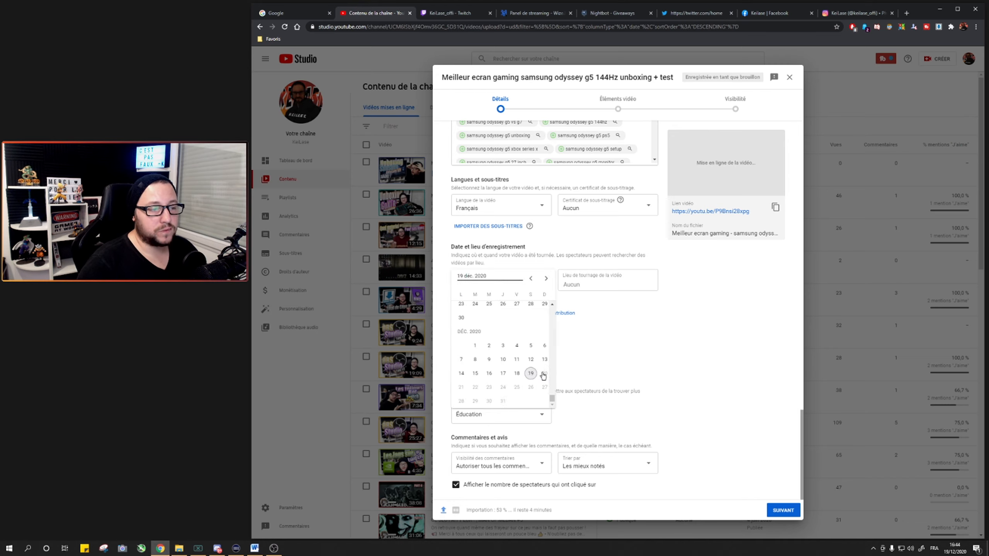
click(532, 374)
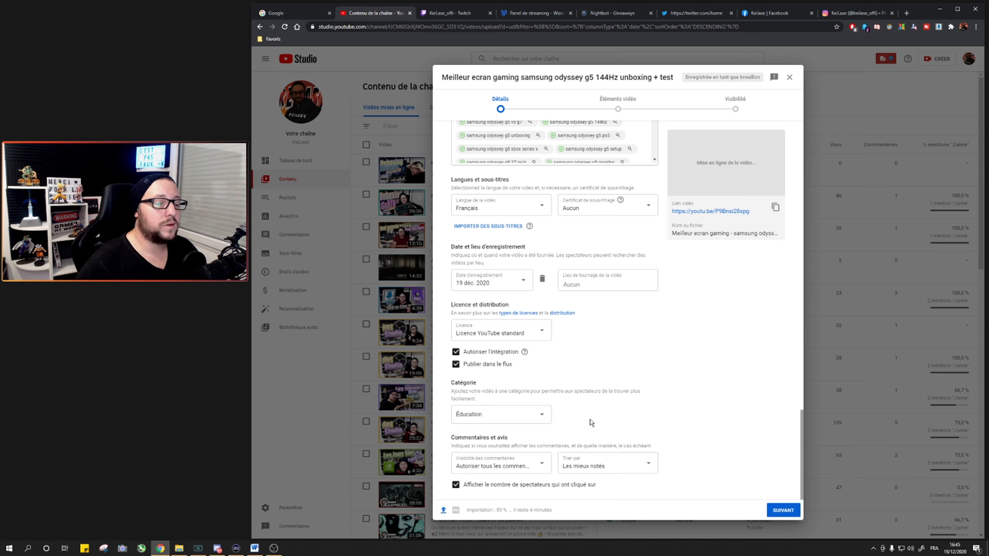
Browse the video categories, keep Éducation, and continue to the video elements stage
click(537, 415)
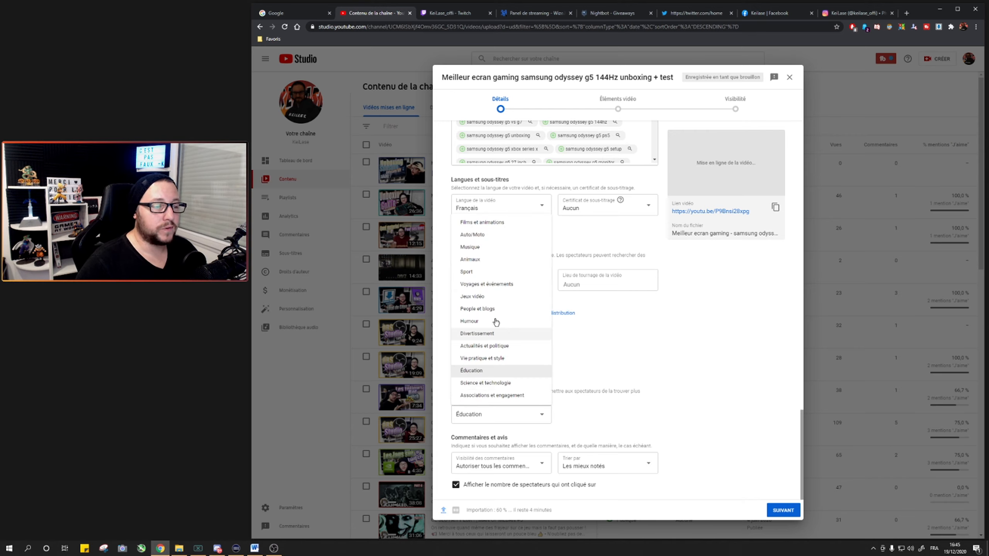
click(624, 373)
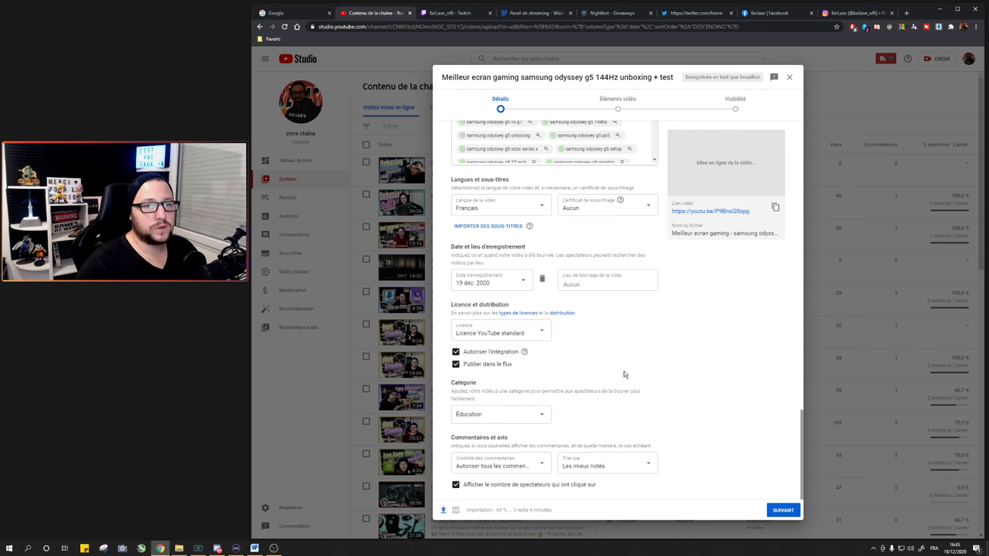
click(545, 417)
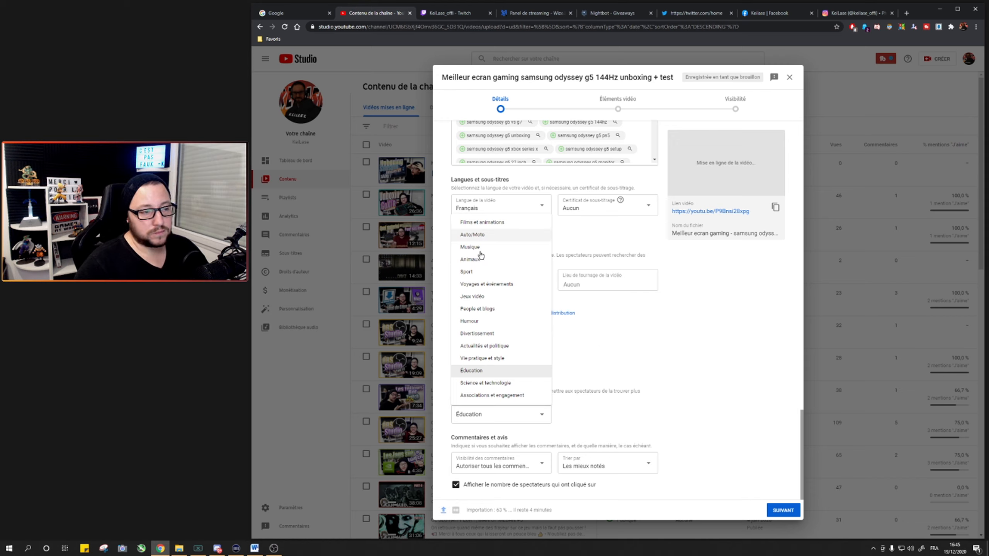
click(634, 377)
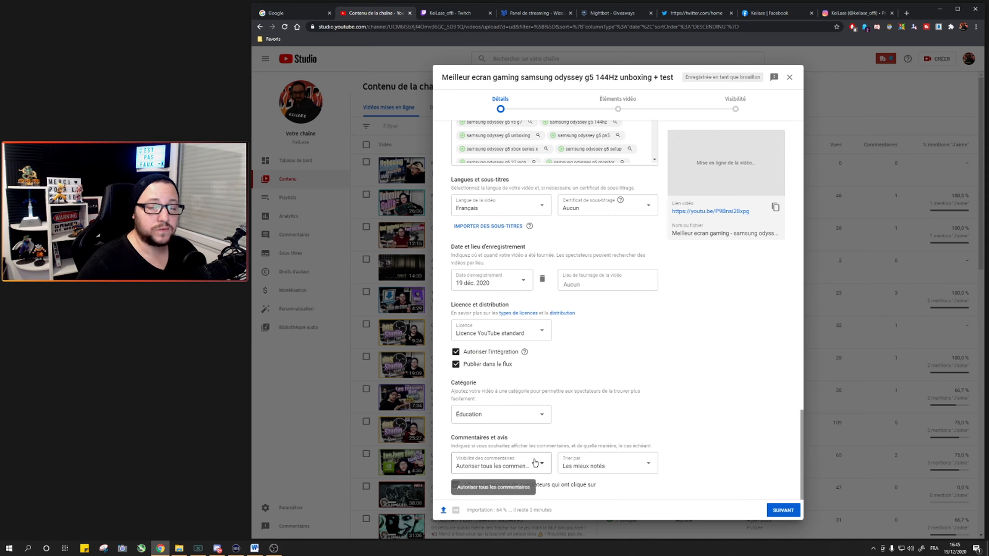
click(782, 511)
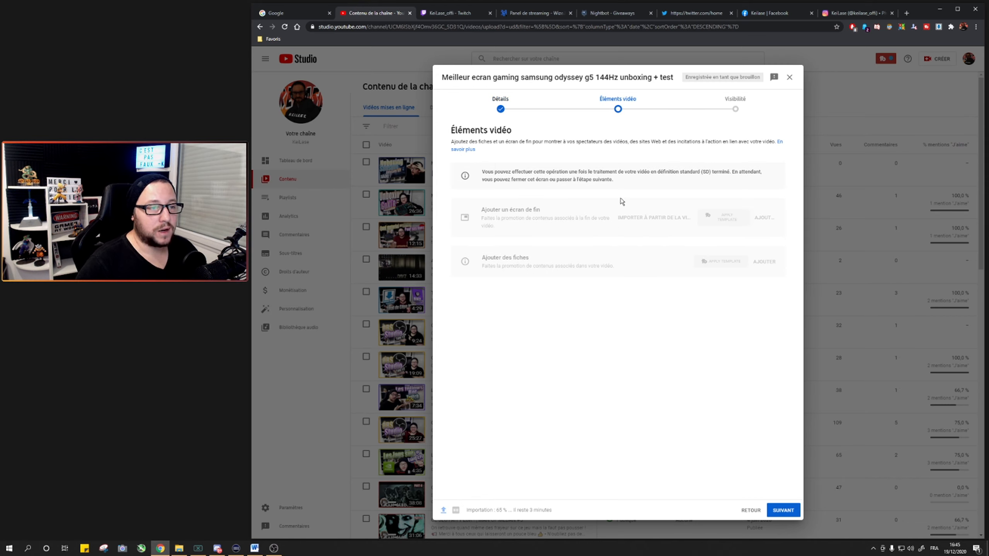